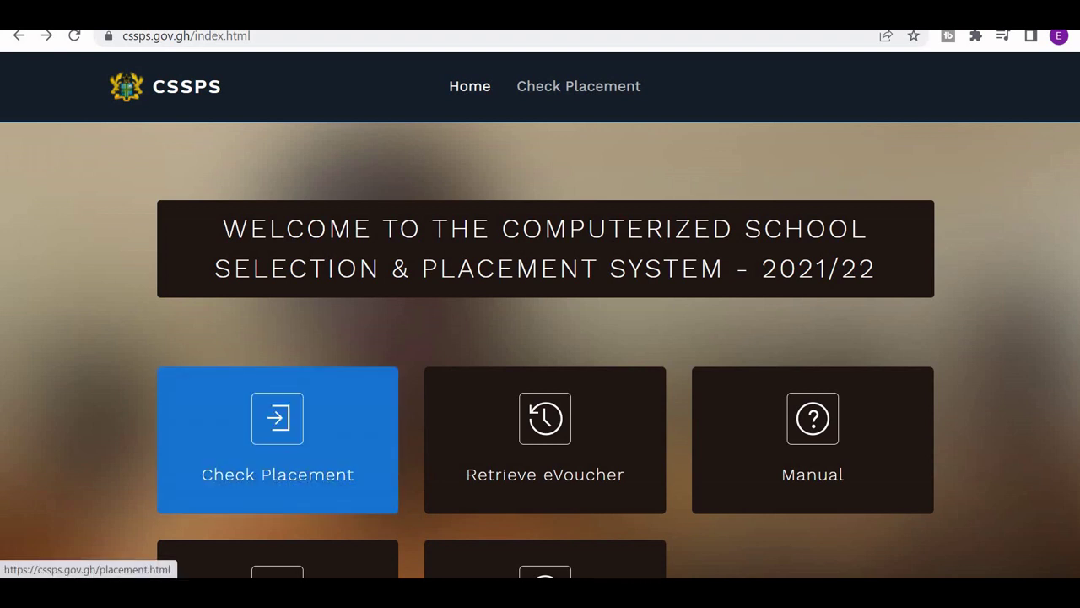
Step: Open the Check Placement page and scroll to the empty Index Number, eVoucher Code and Pin Code fields
click(278, 439)
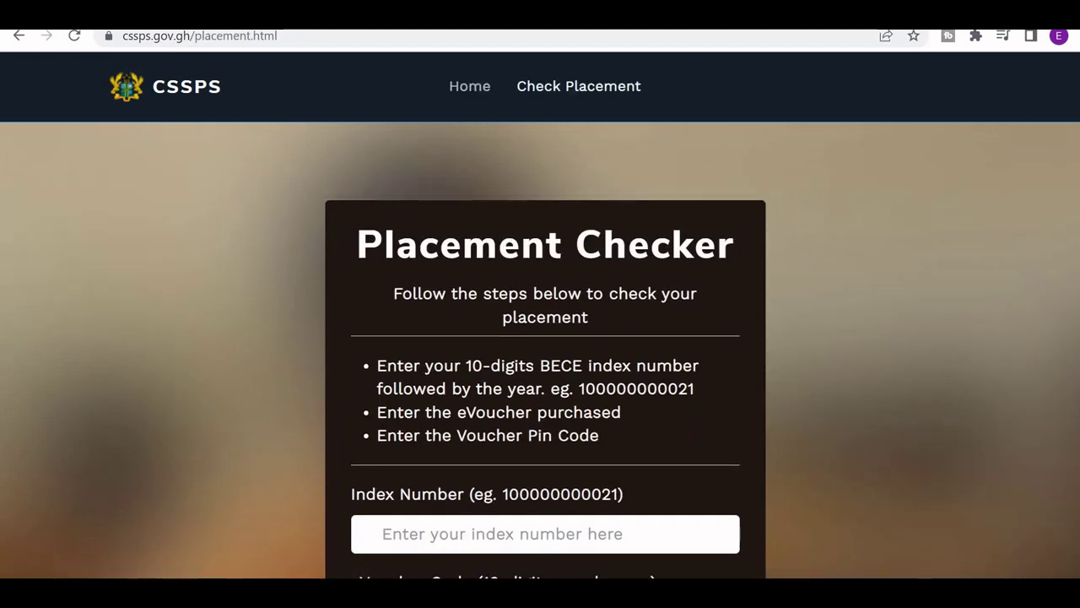
scroll(540, 337, down, 1)
scroll(540, 337, down, 1)
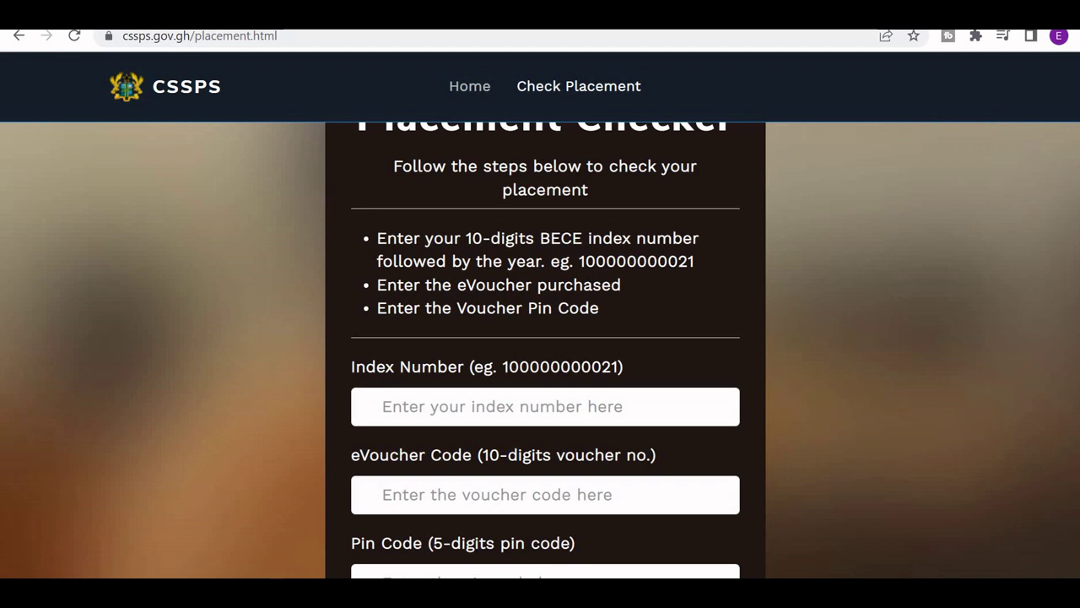
scroll(540, 338, down, 1)
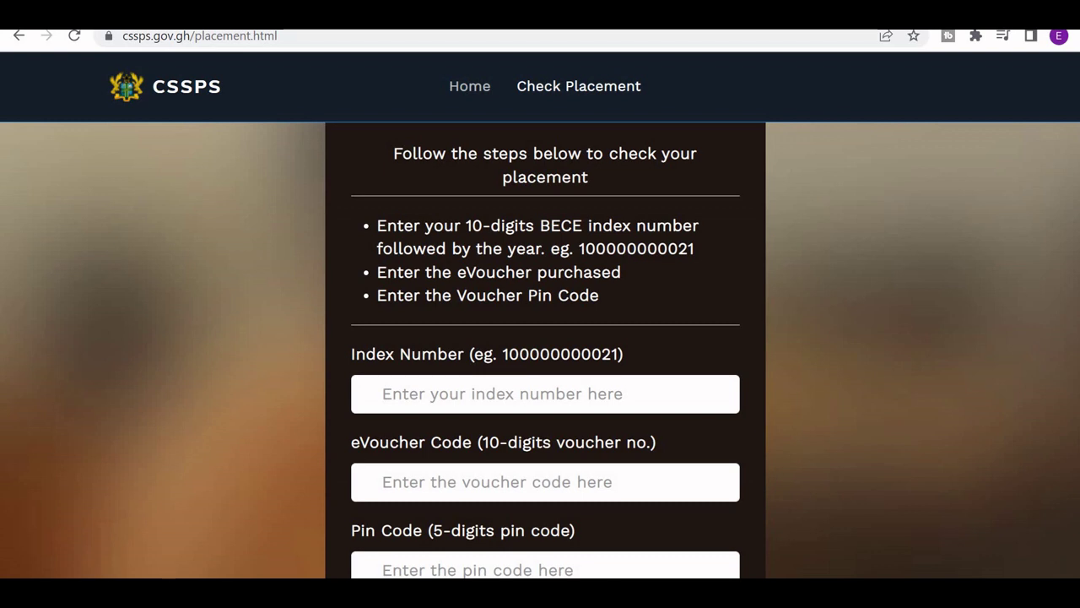
scroll(540, 350, up, 1)
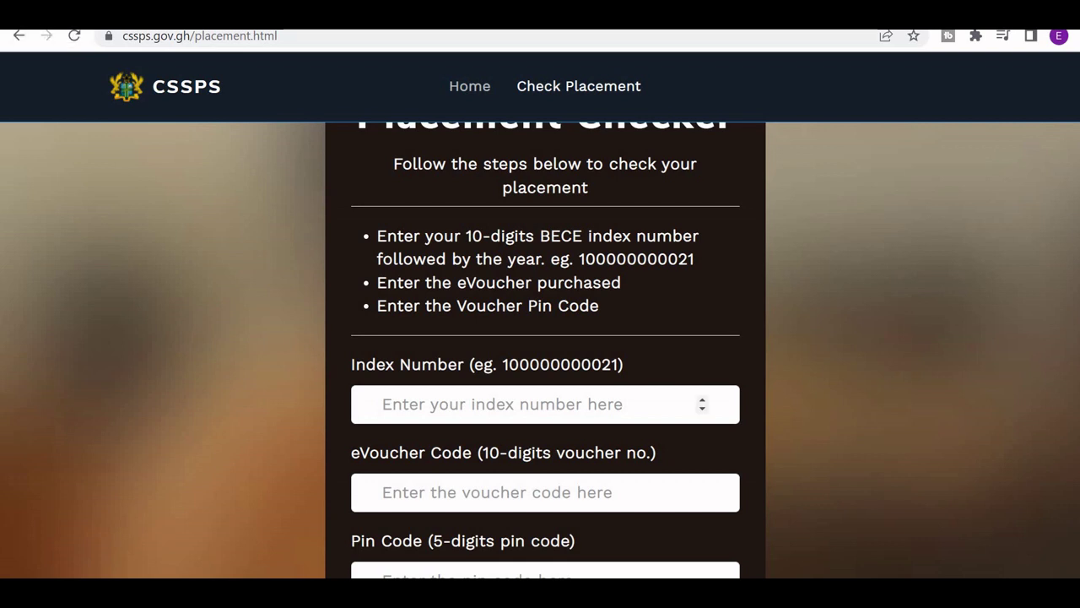
Step: Paste the candidate's saved index number, eVoucher code and pin, then submit to check placement
click(545, 404)
key(ctrl+v)
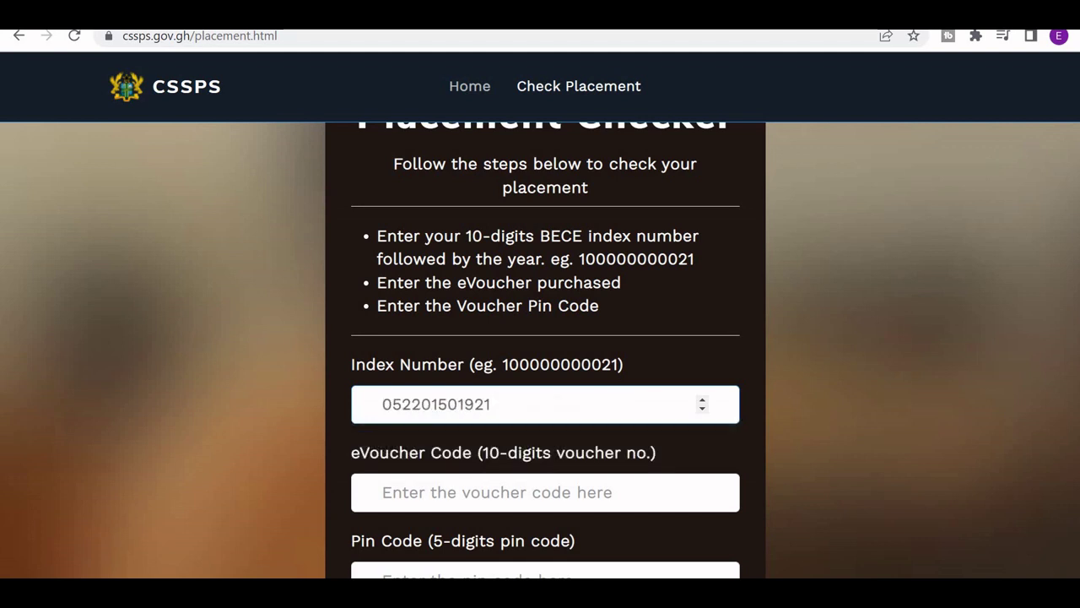
click(544, 492)
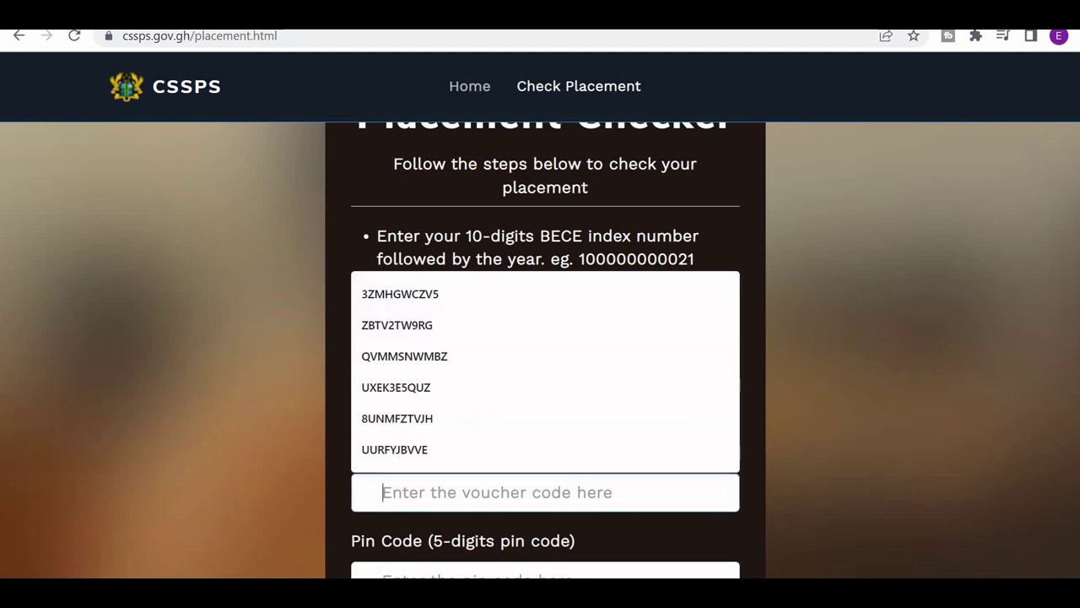
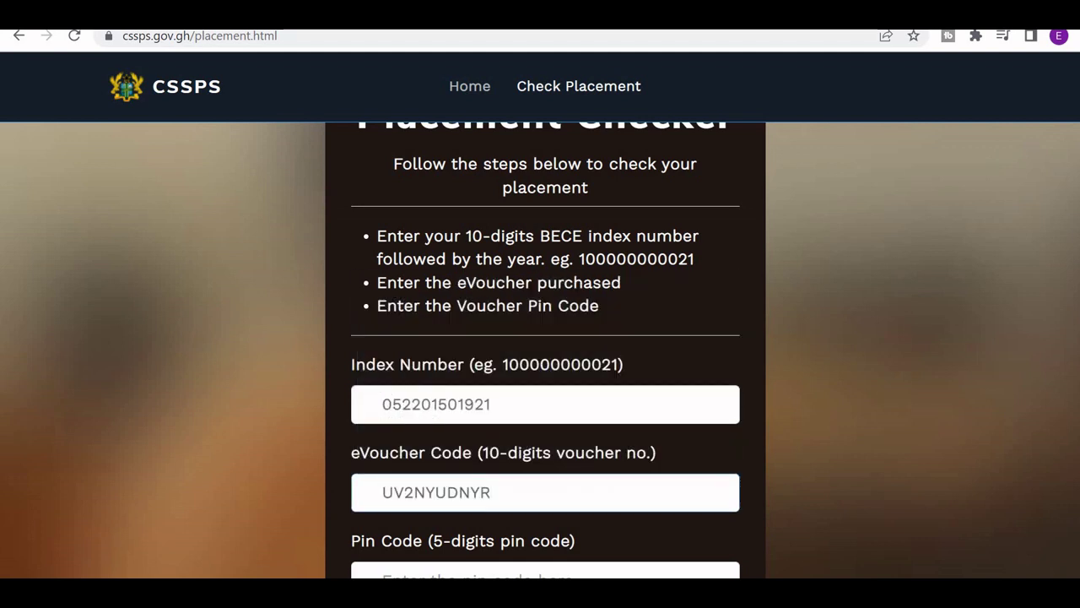
click(544, 572)
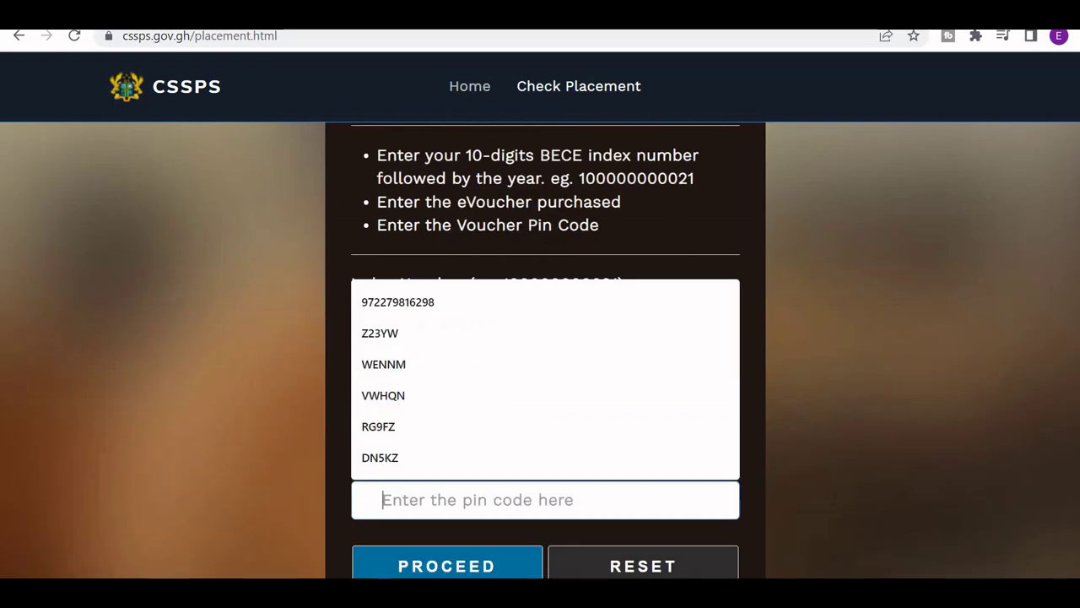
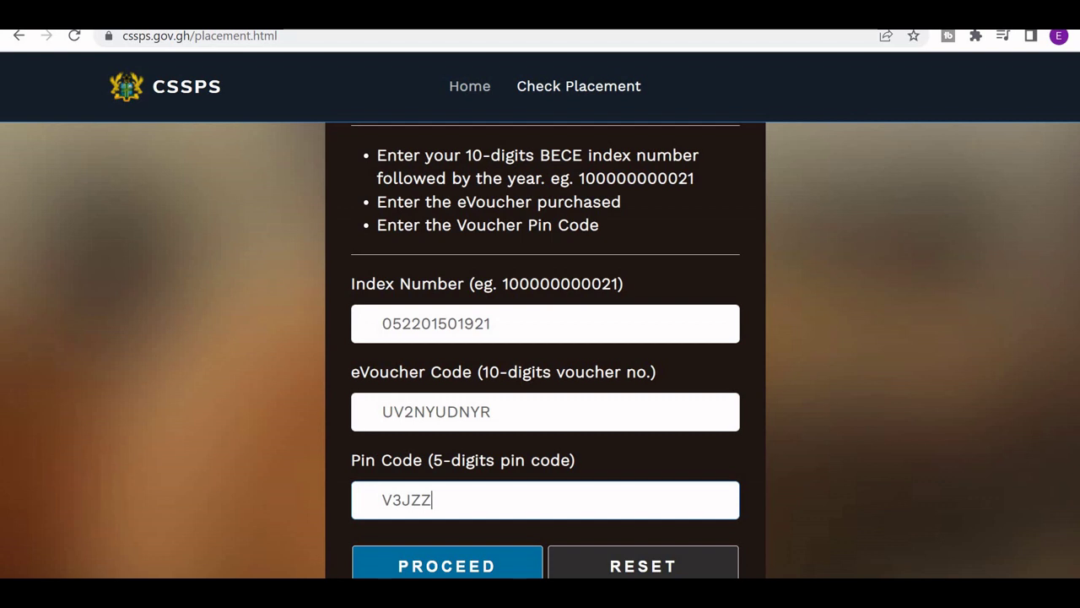
scroll(544, 350, down, 1)
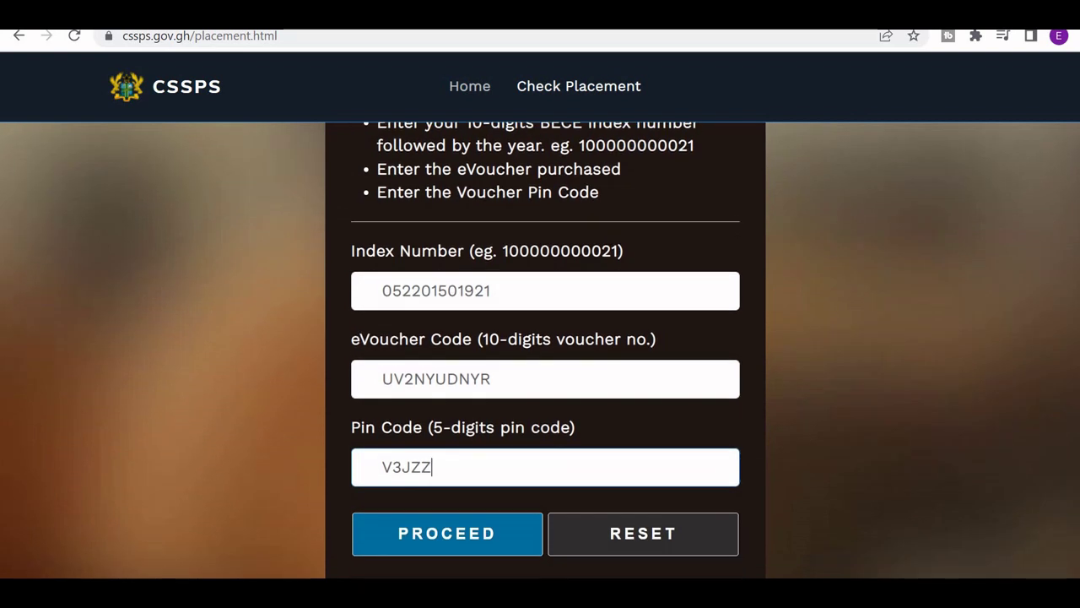
scroll(544, 350, down, 1)
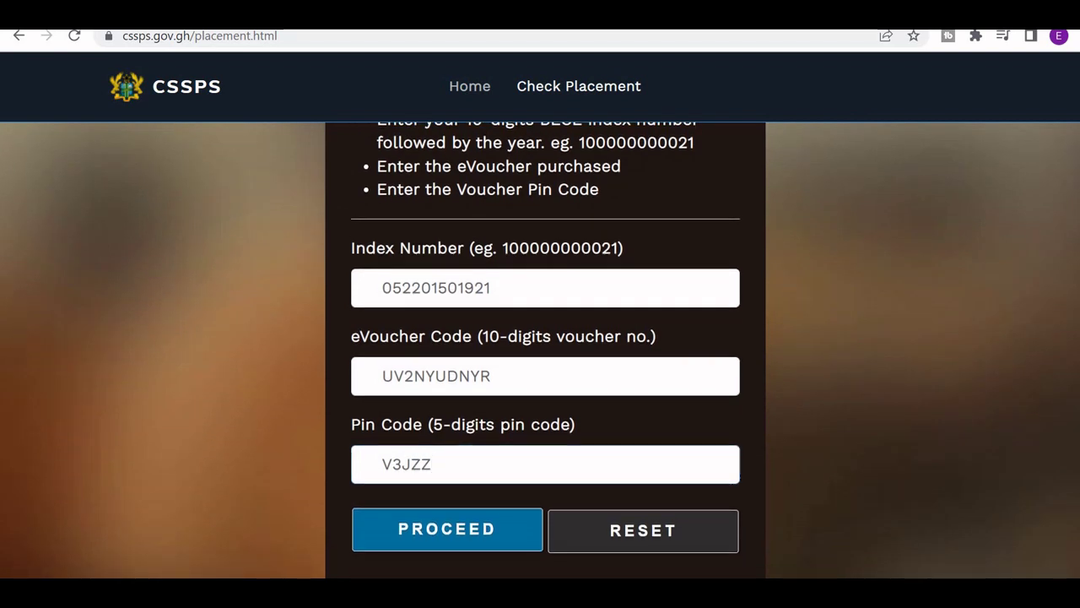
key(Return)
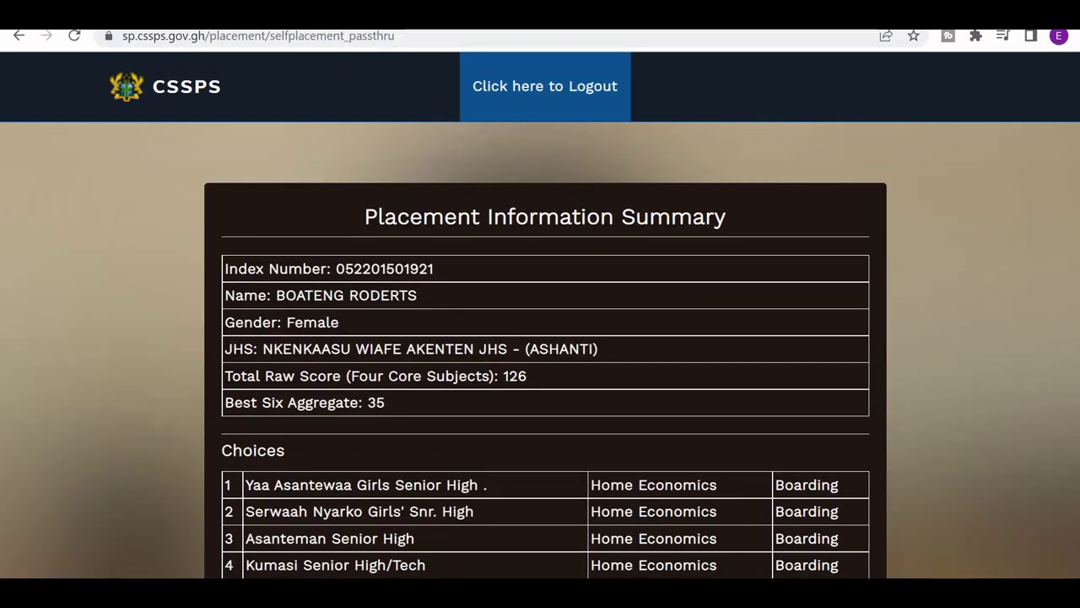
scroll(540, 337, down, 4)
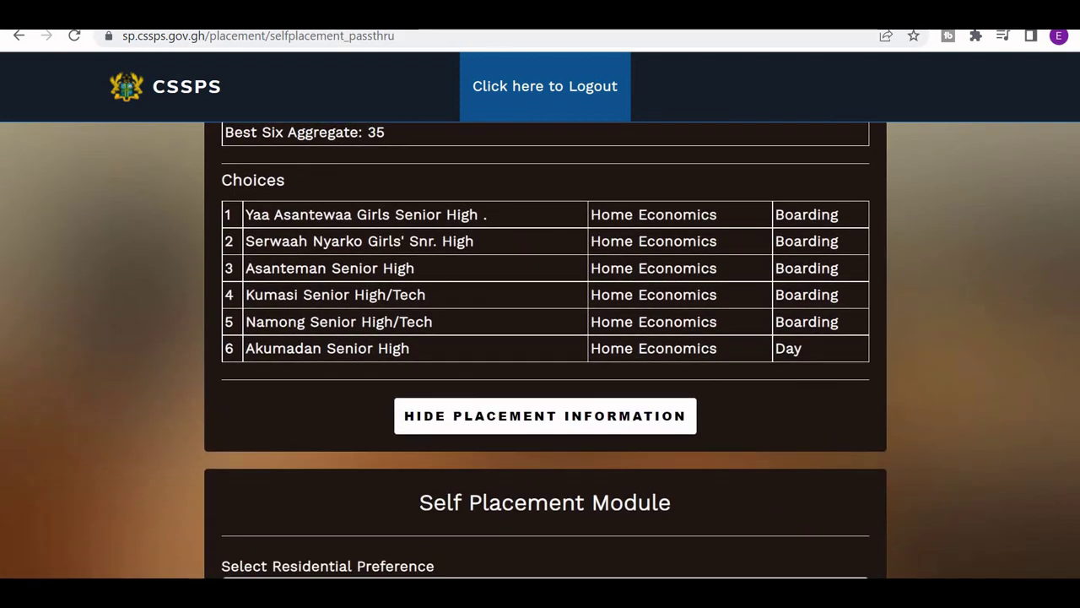
scroll(545, 338, down, 2)
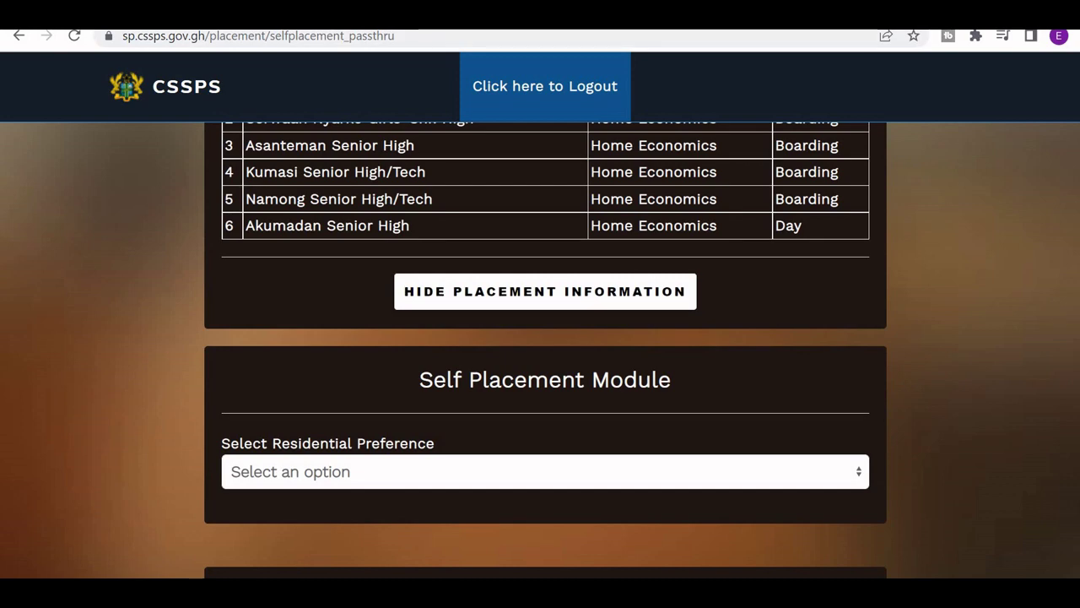
click(545, 291)
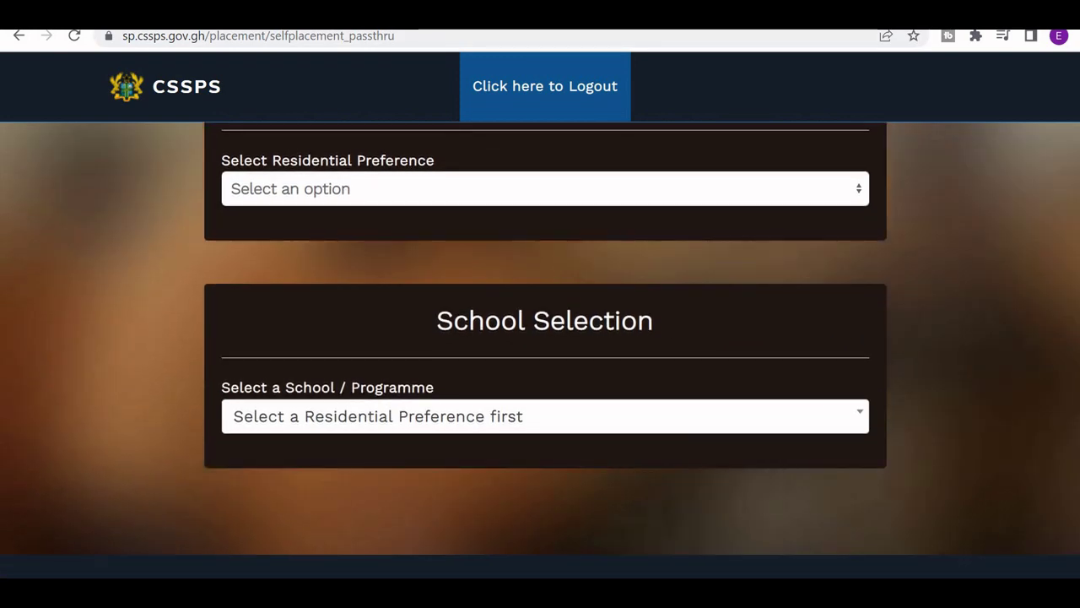
scroll(545, 338, up, 1)
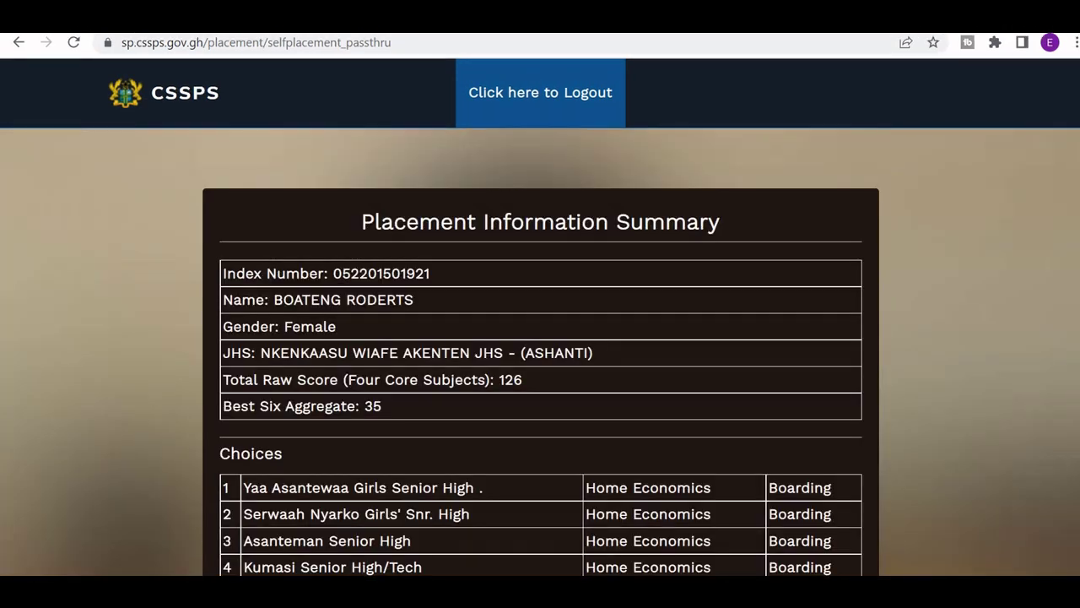
scroll(540, 351, down, 5)
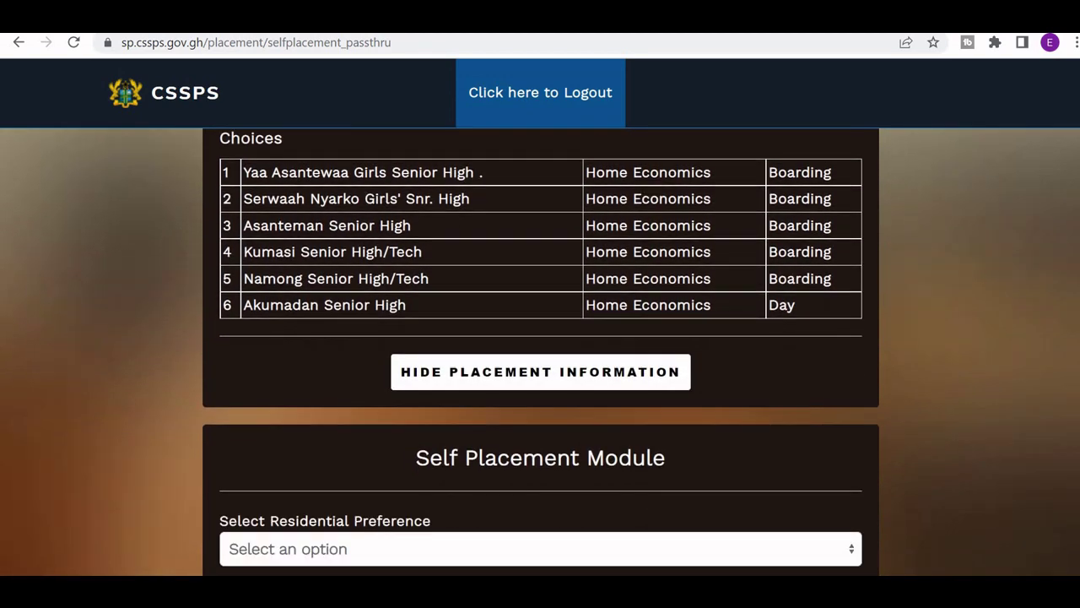
scroll(540, 352, down, 4)
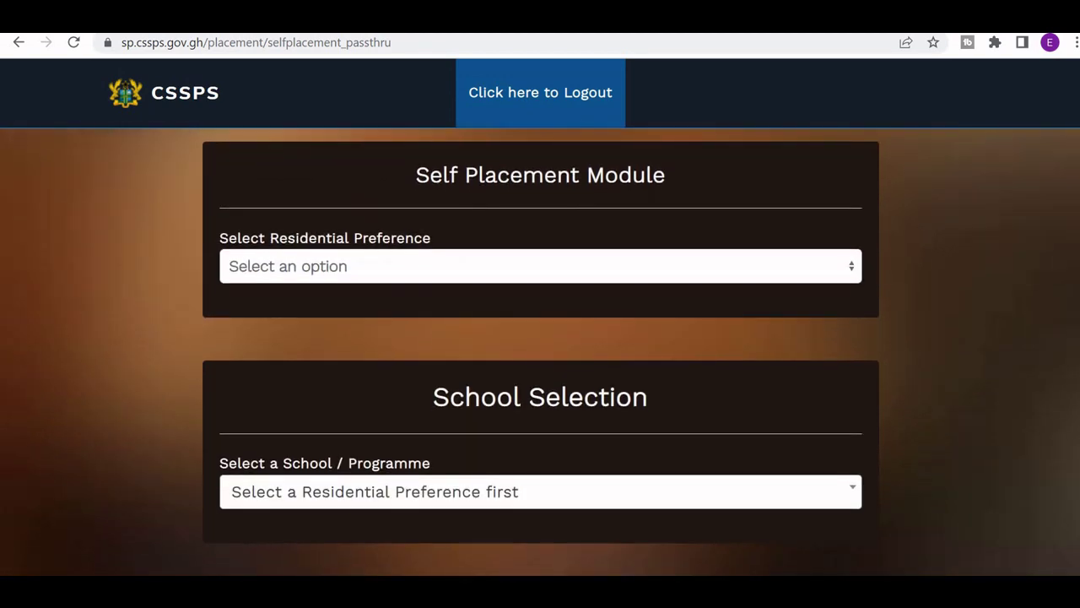
scroll(540, 352, up, 4)
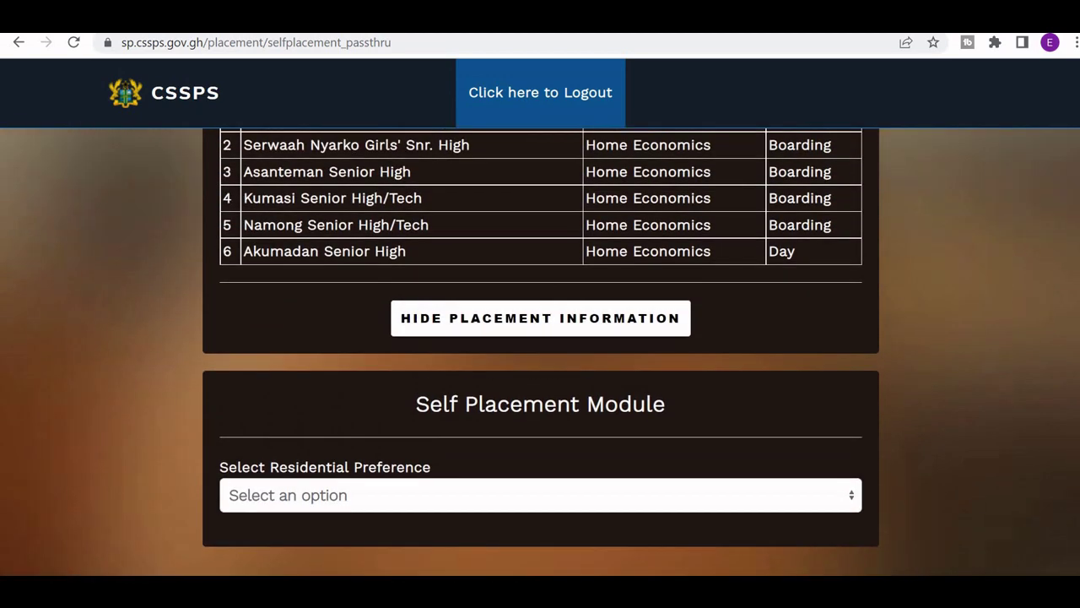
scroll(540, 352, up, 1)
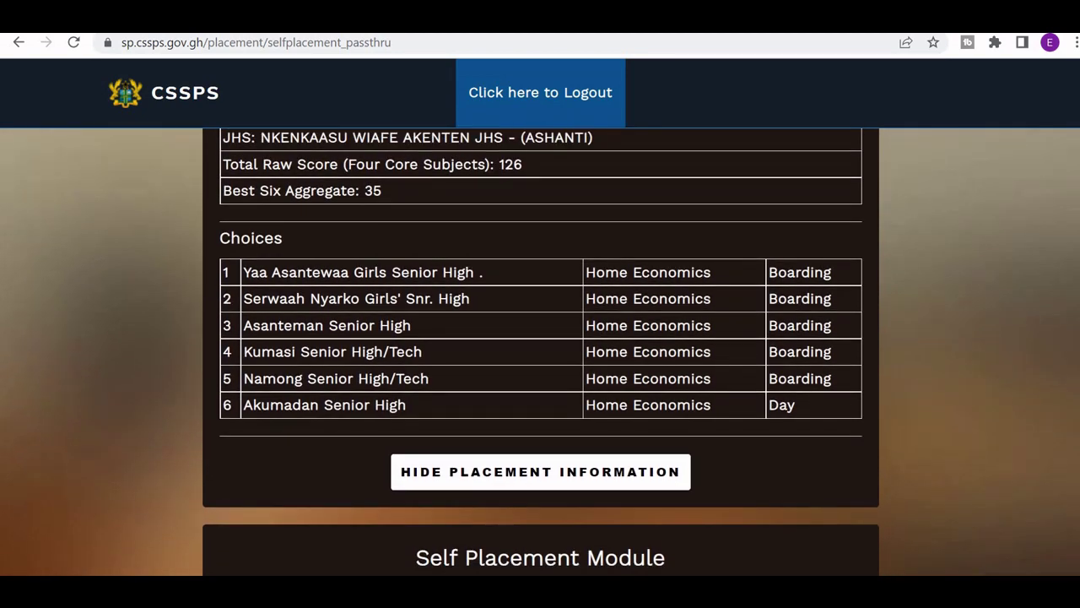
scroll(540, 352, down, 2)
scroll(540, 352, down, 5)
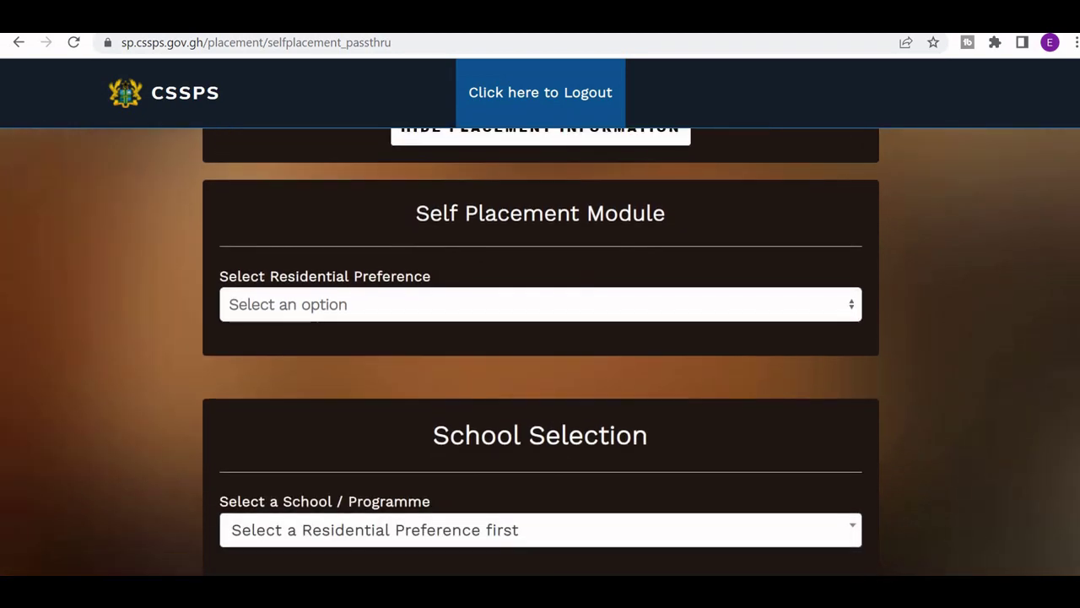
scroll(540, 352, down, 1)
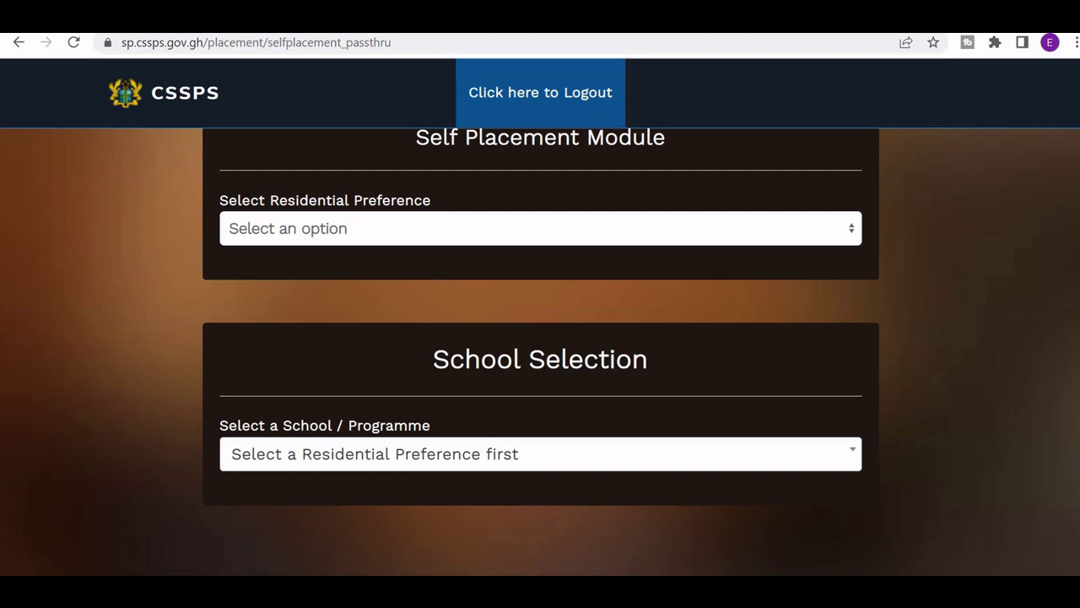
Step: Set residence to Day, preference to Schools outside your Area, and region of choice to ASHANTI
click(540, 228)
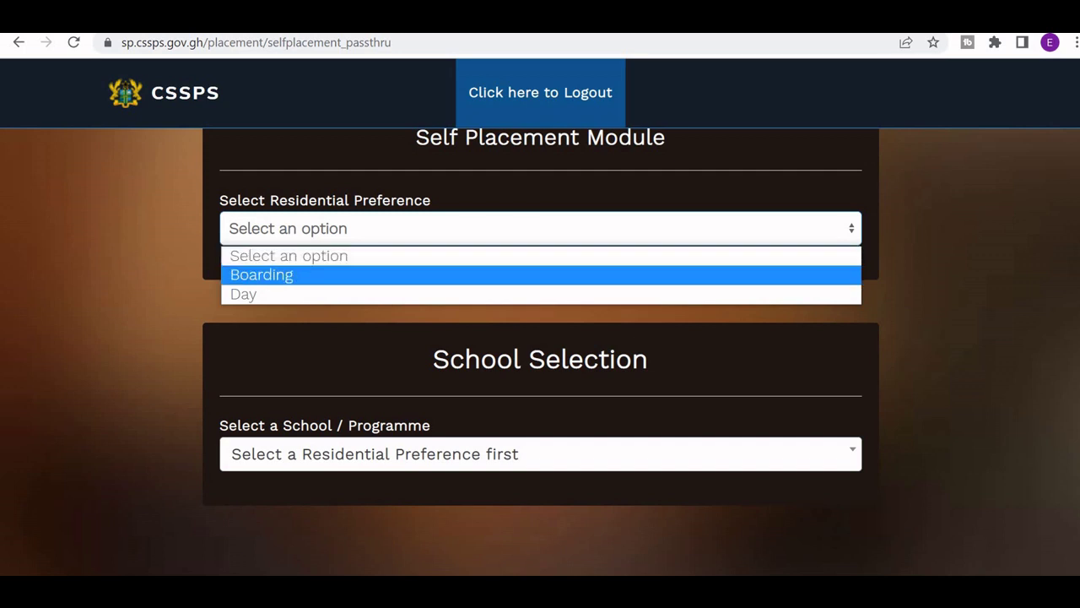
key(Return)
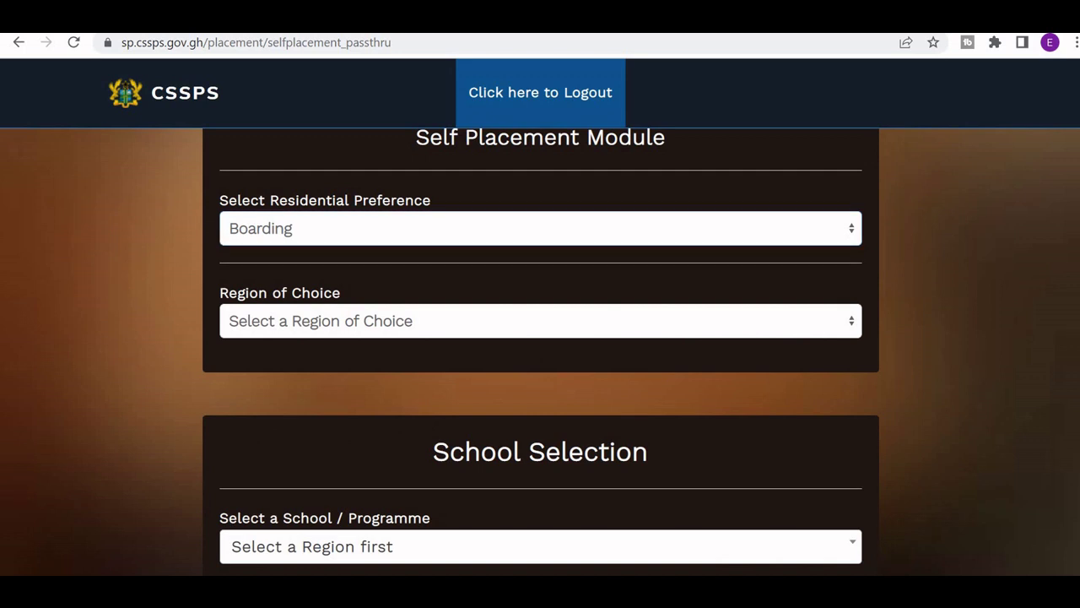
key(Tab)
key(alt+Down)
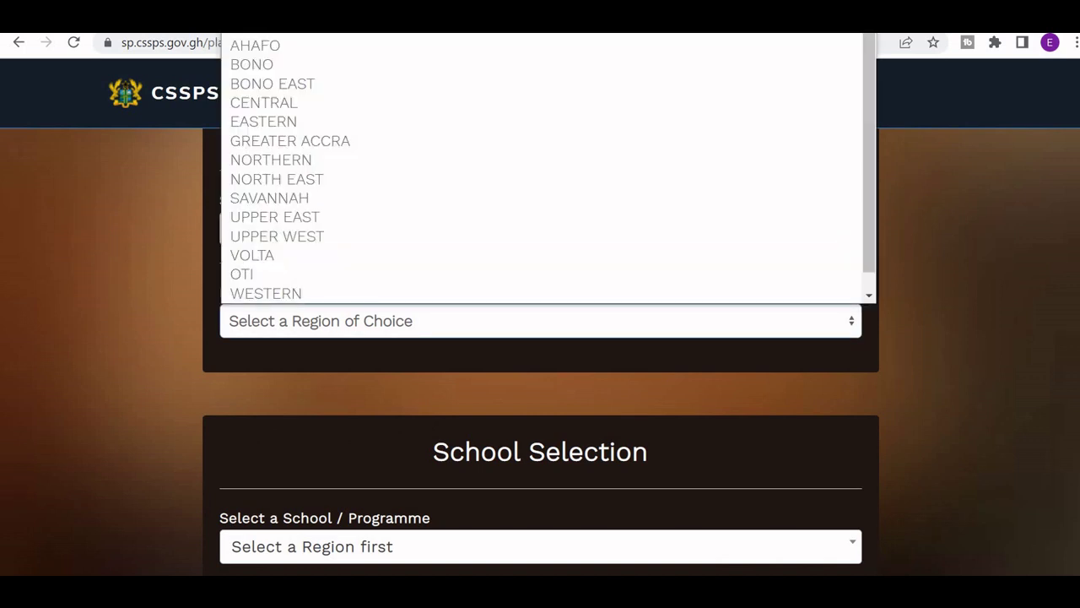
key(Escape)
key(alt+Down)
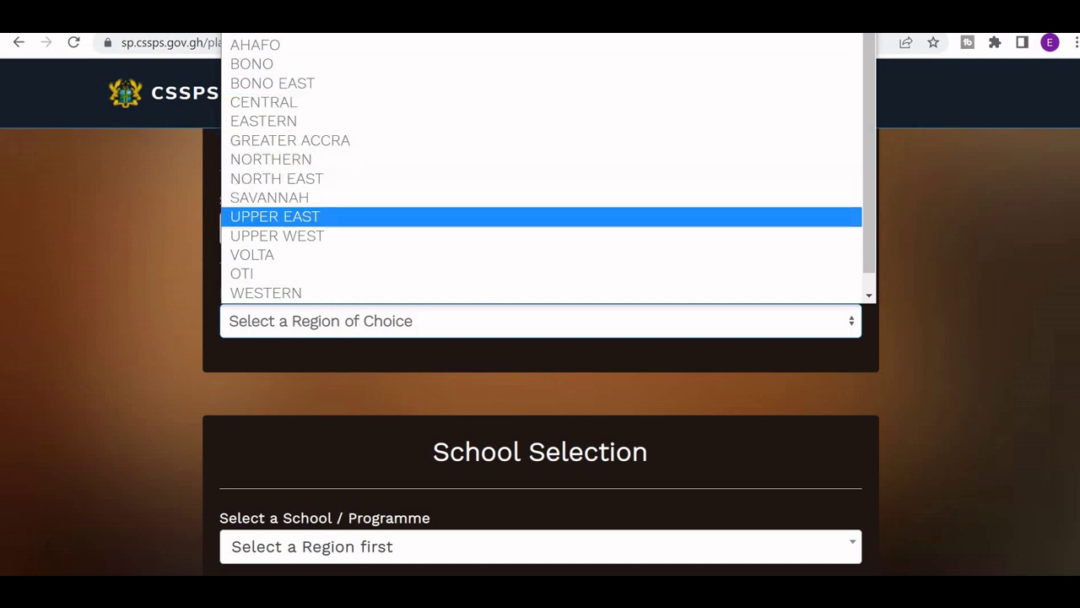
key(Return)
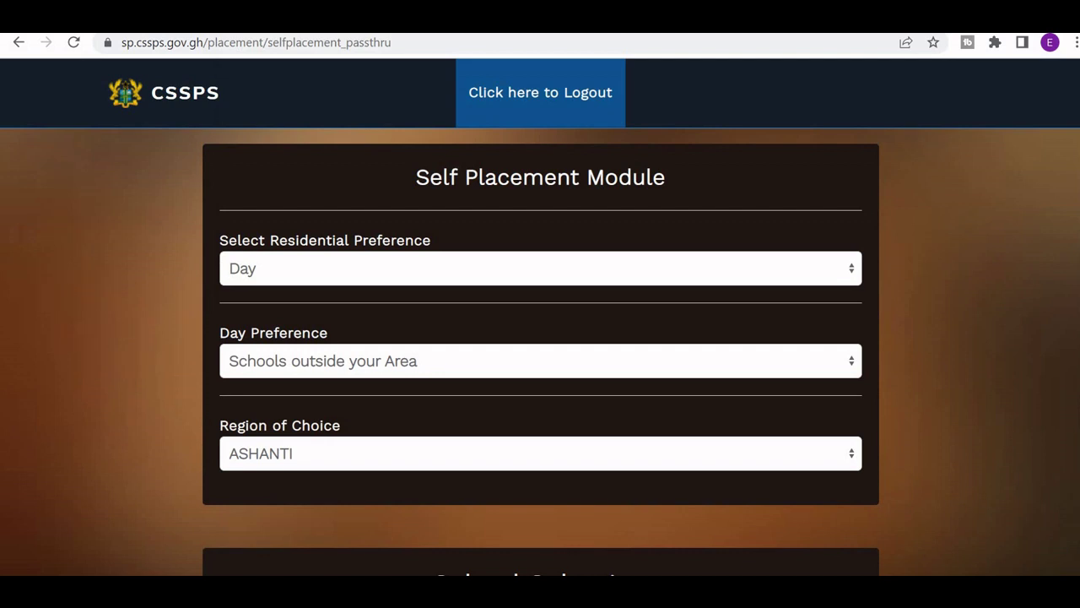
scroll(540, 352, down, 3)
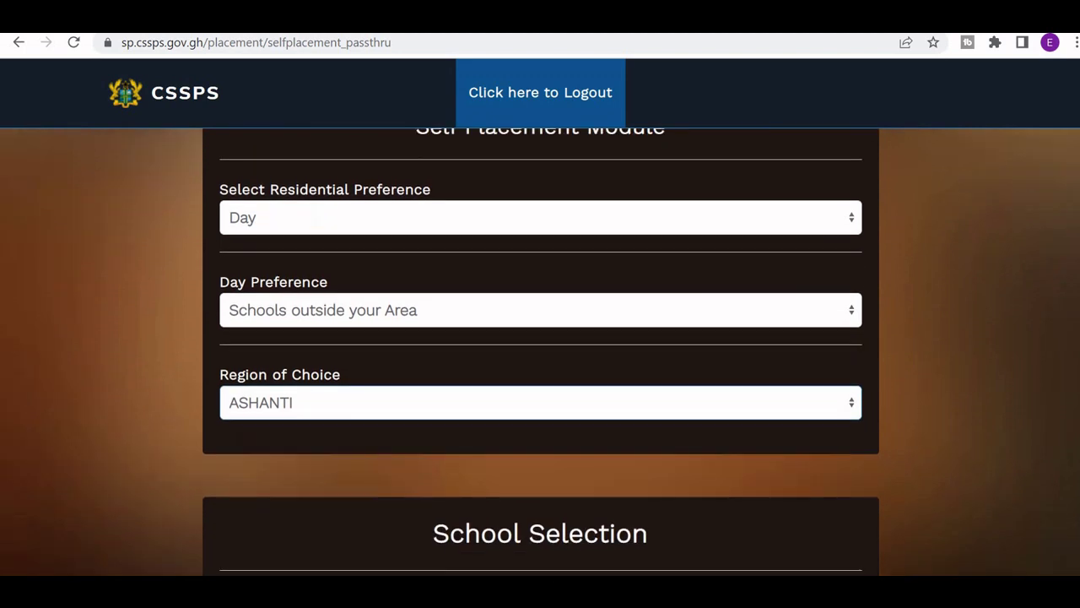
scroll(540, 352, down, 1)
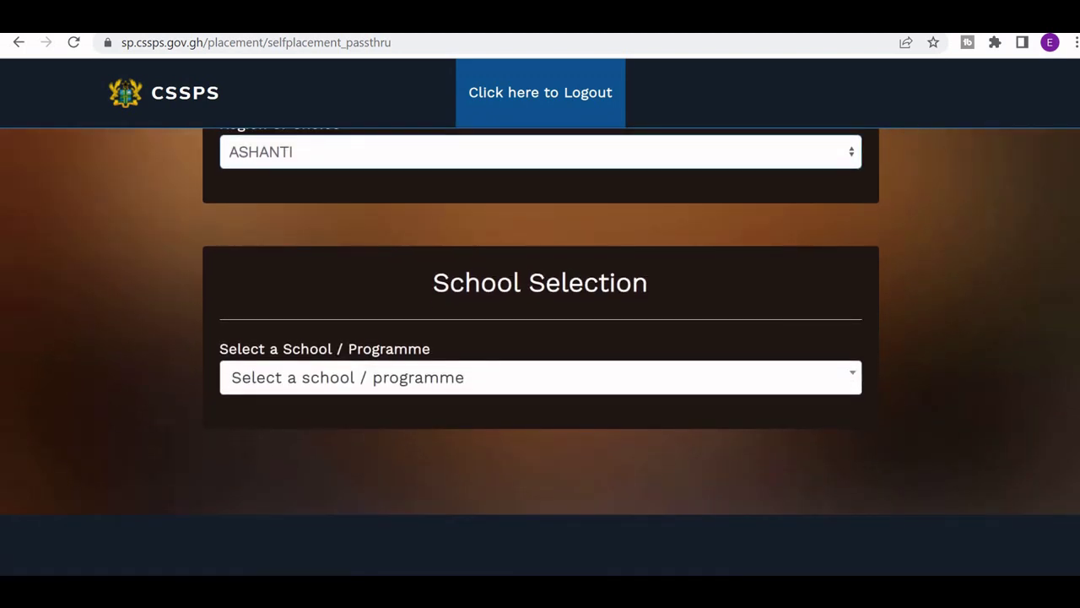
Step: Pick Adventist Girls Senior High, Ntonso - Business from the school list and submit the selection
click(540, 377)
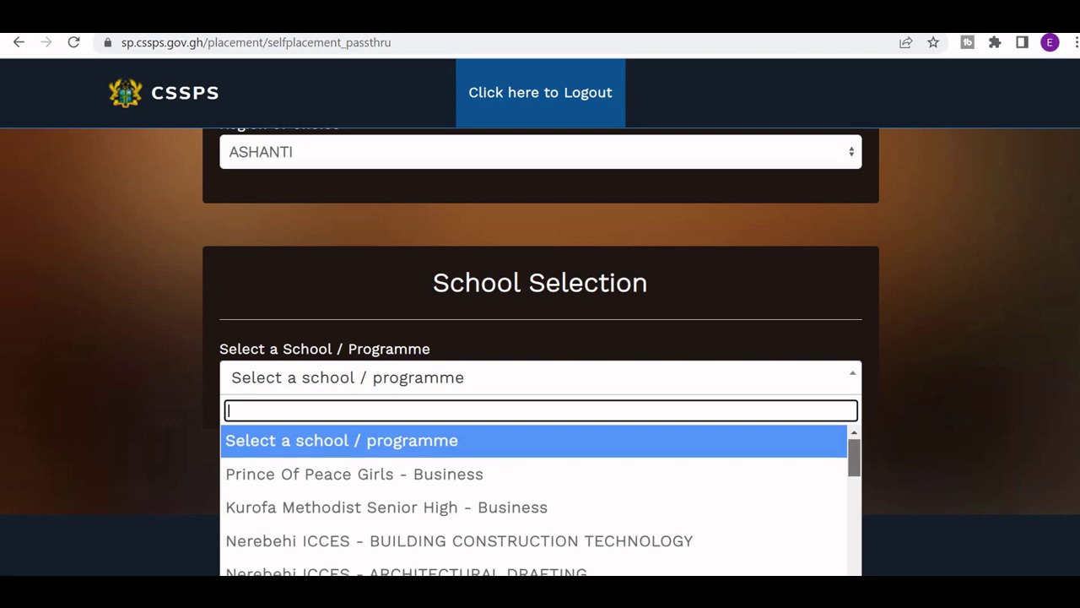
scroll(540, 498, down, 2)
scroll(540, 498, down, 5)
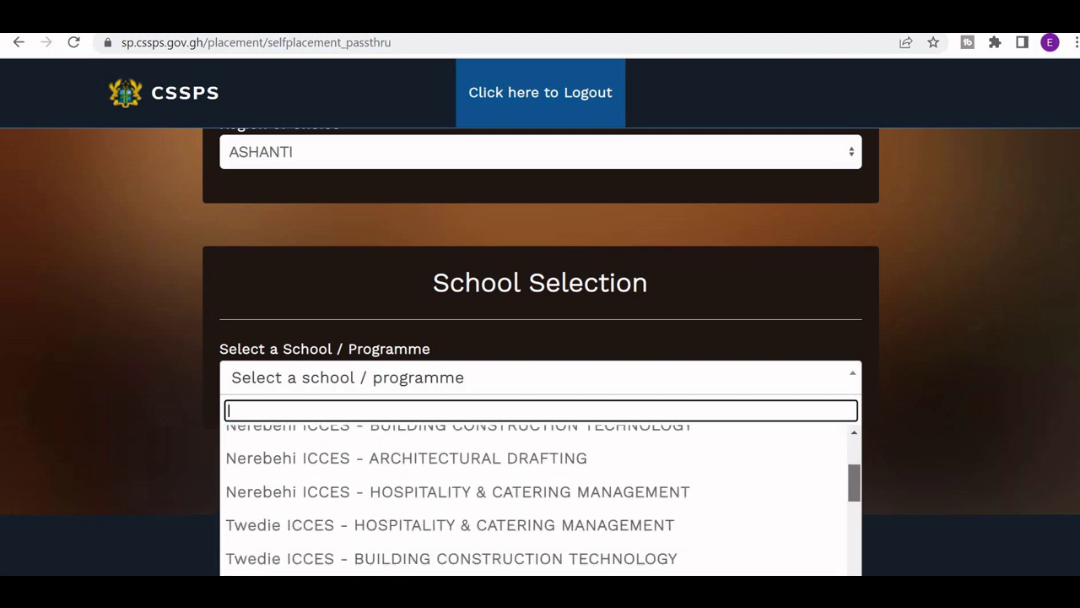
scroll(540, 498, down, 4)
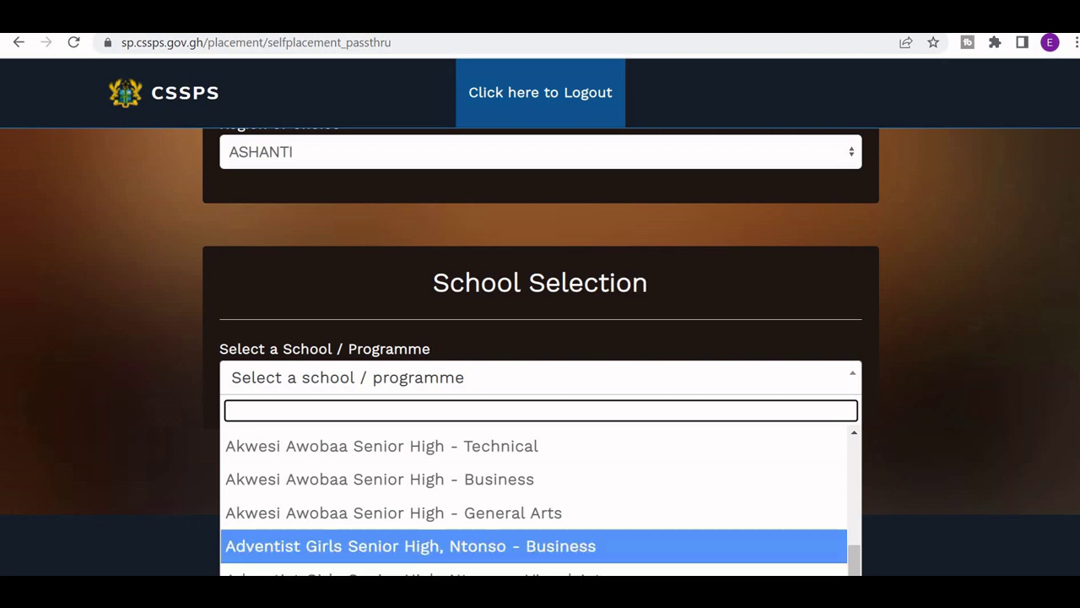
key(Return)
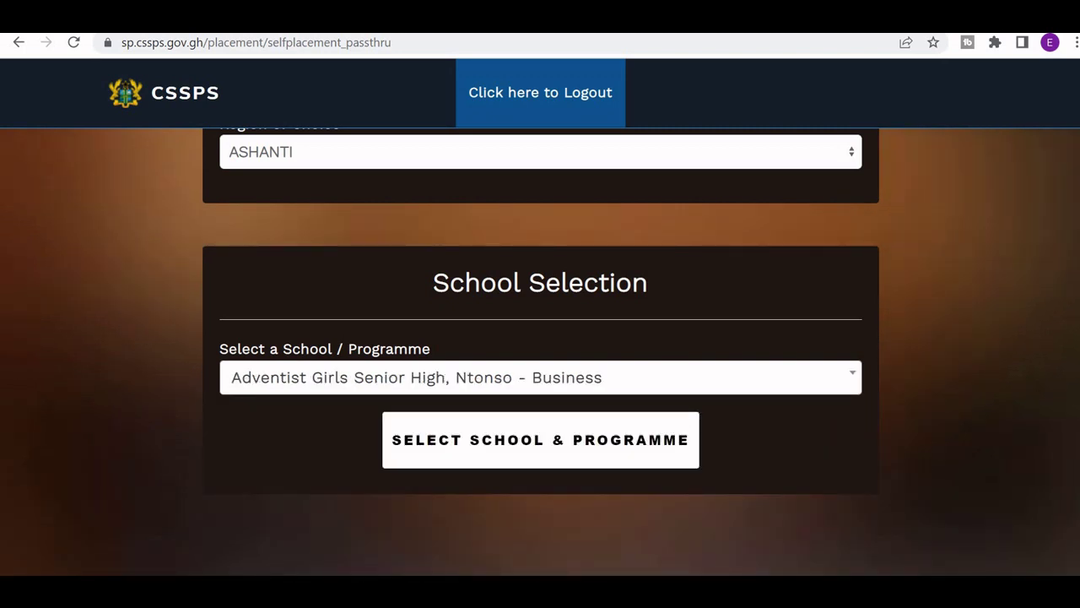
scroll(540, 338, down, 1)
scroll(540, 337, down, 1)
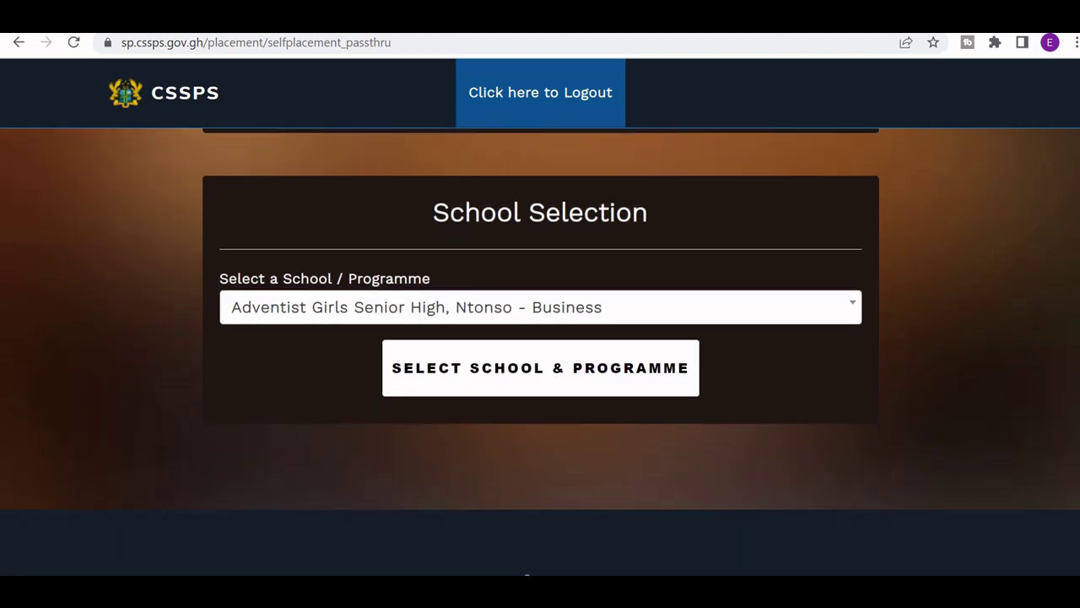
click(540, 368)
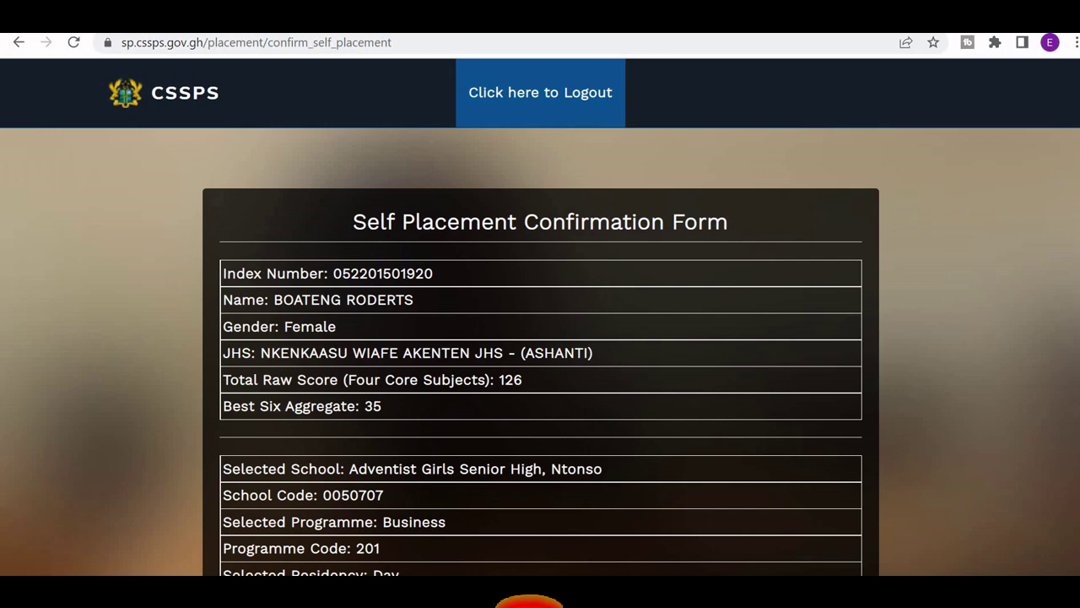
Step: Scroll the confirmation form to show ASHANTI region, KWABRE EAST district and the Confirm Self Placement button
scroll(540, 352, down, 1)
scroll(540, 352, down, 2)
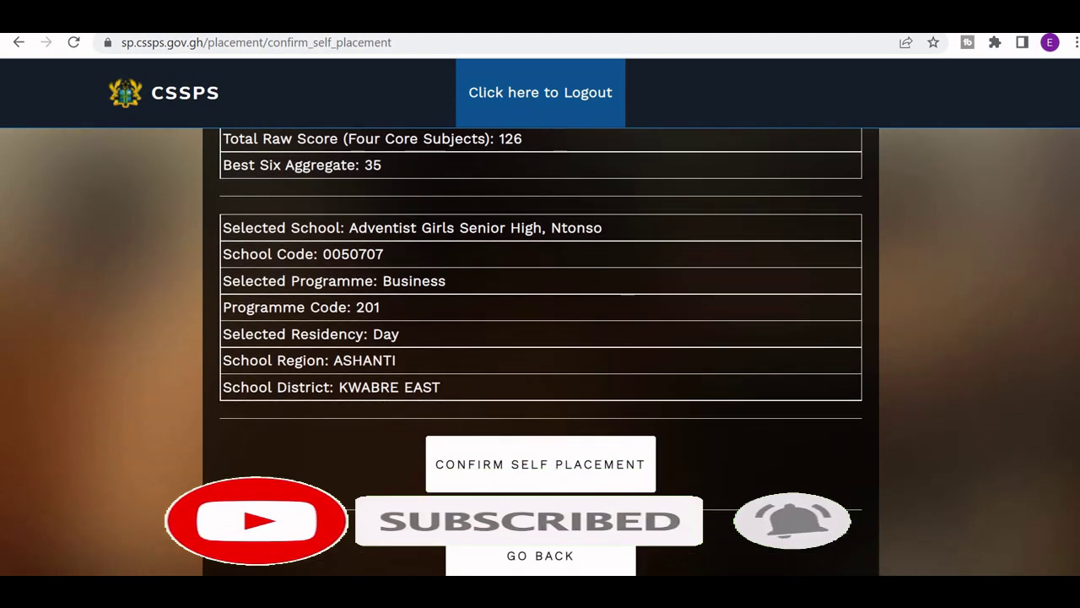
scroll(540, 352, down, 1)
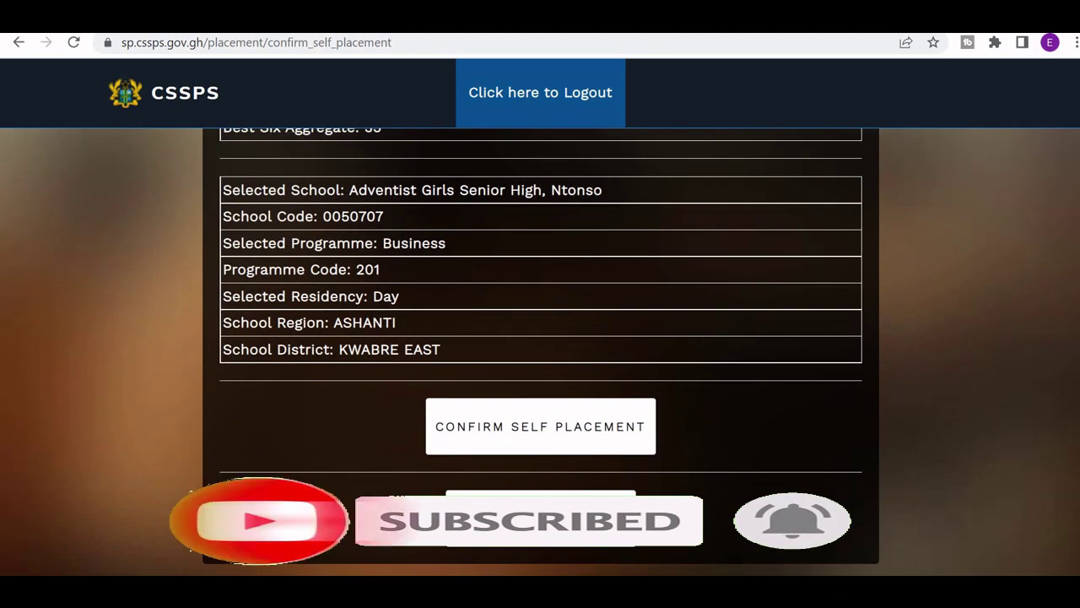